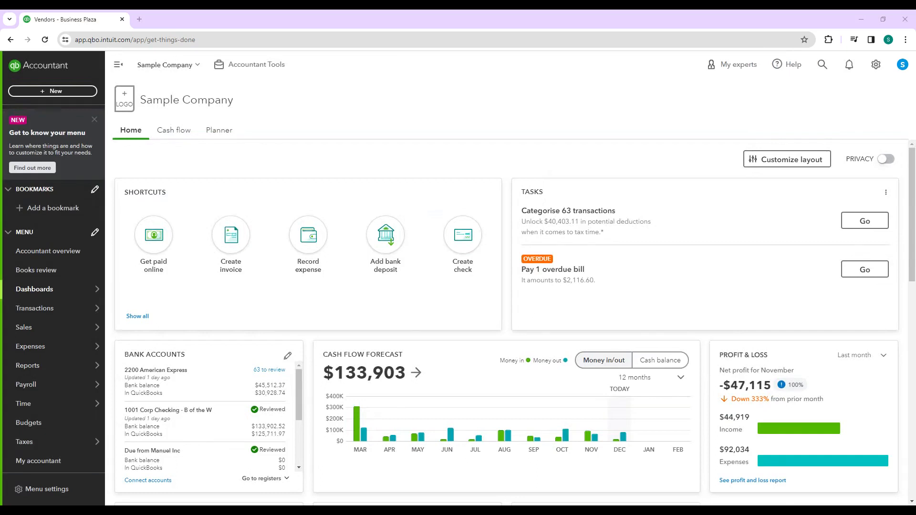
Step: Find Business Plaza in the vendor list and open its vendor record for editing
mouse_move(46, 351)
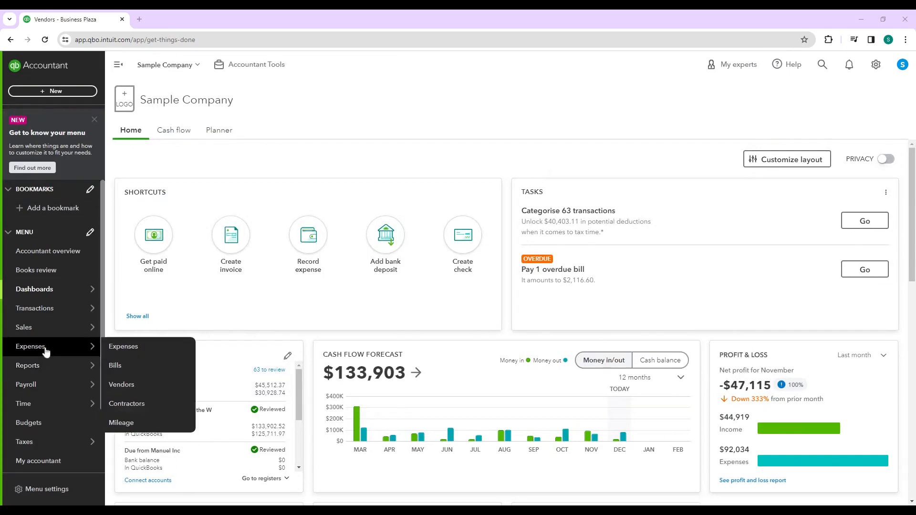
left_click(136, 390)
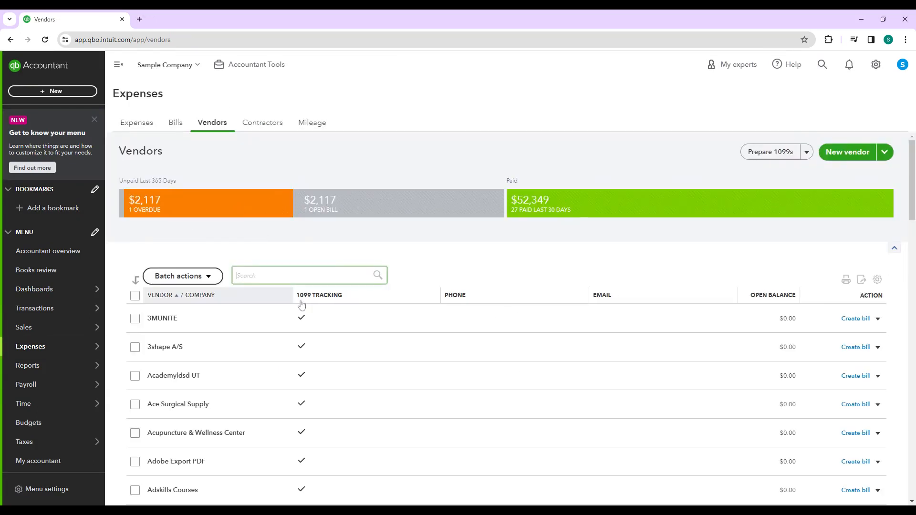
type("business pla")
type("n")
left_click(171, 314)
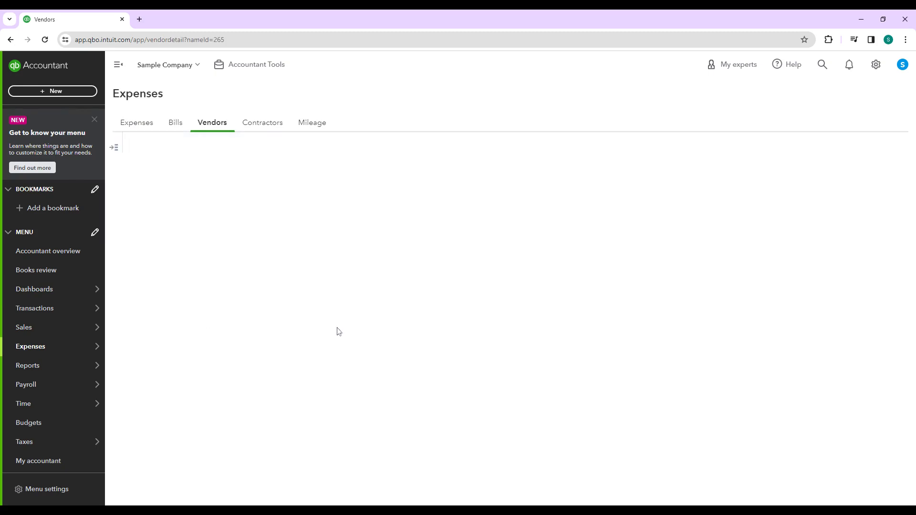
left_click(768, 147)
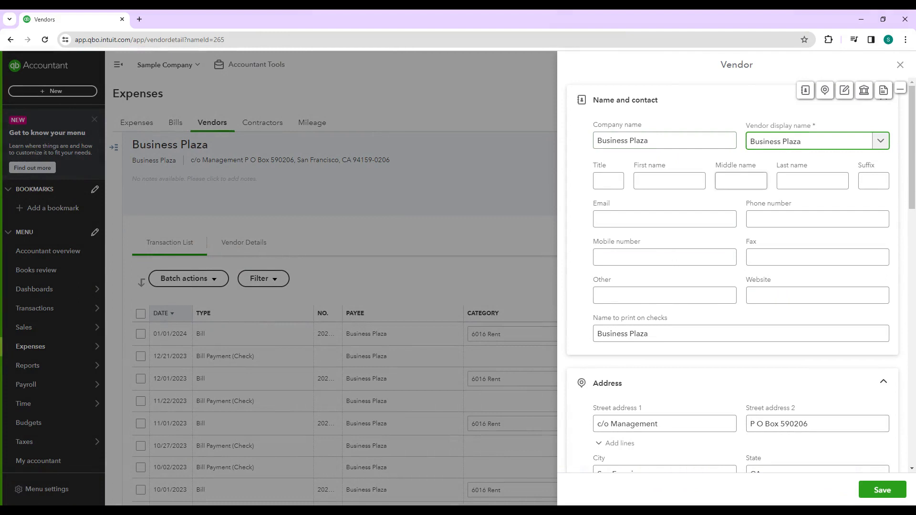
Step: Turn on Track payments for 1099 in Business Plaza's additional info and save the vendor
scroll(732, 308, "down", 1)
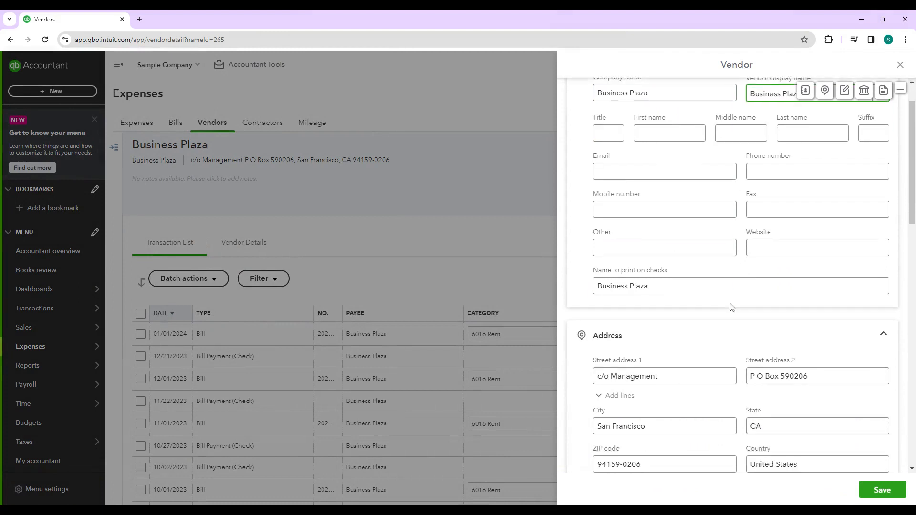
scroll(732, 308, "down", 2)
scroll(641, 326, "down", 1)
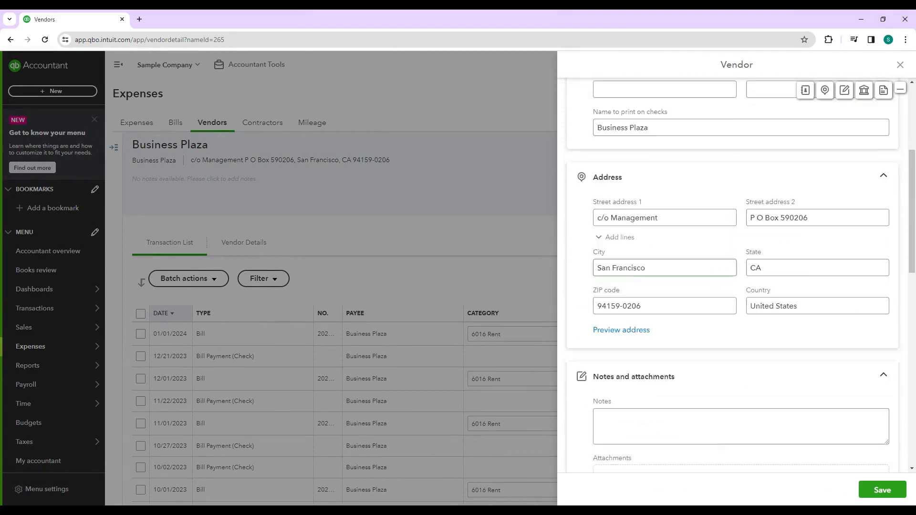
scroll(718, 321, "down", 10)
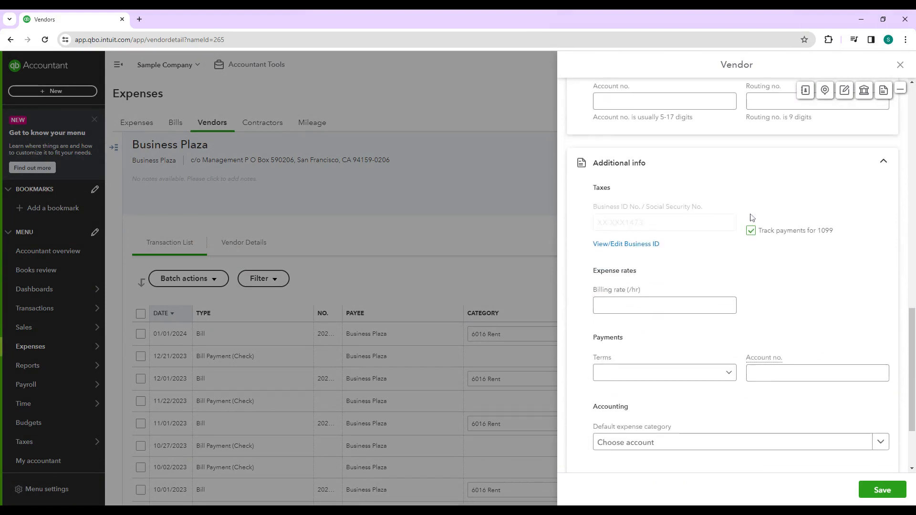
left_click(751, 232)
left_click(874, 488)
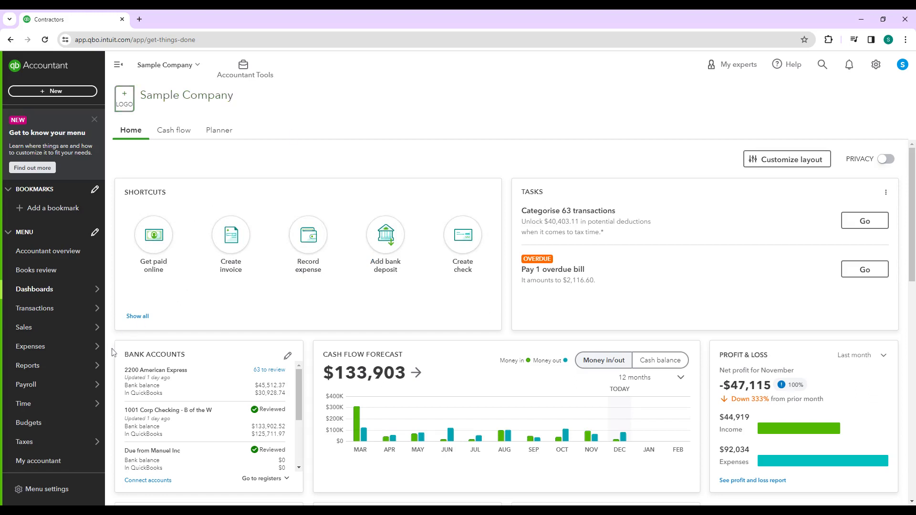
Step: Start preparing 1099s from the vendor list and confirm the company info to begin filing
mouse_move(100, 348)
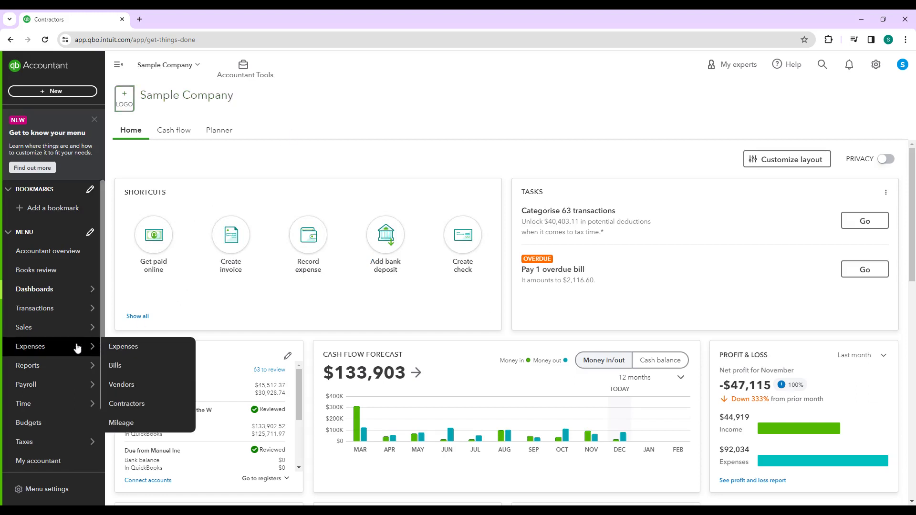
left_click(133, 387)
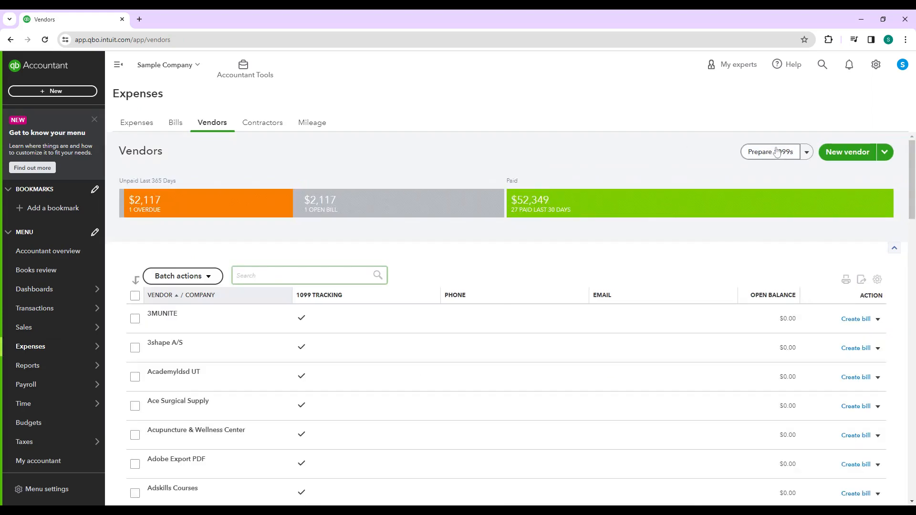
left_click(776, 152)
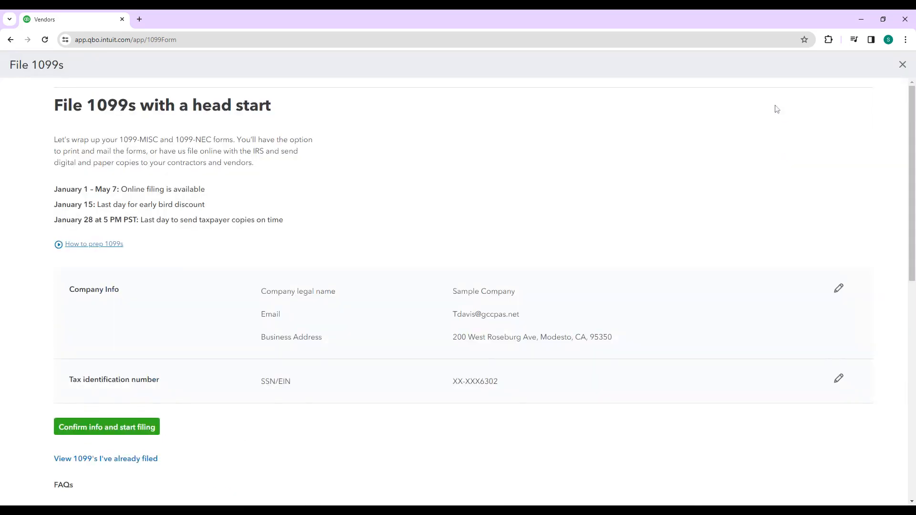
left_click(143, 425)
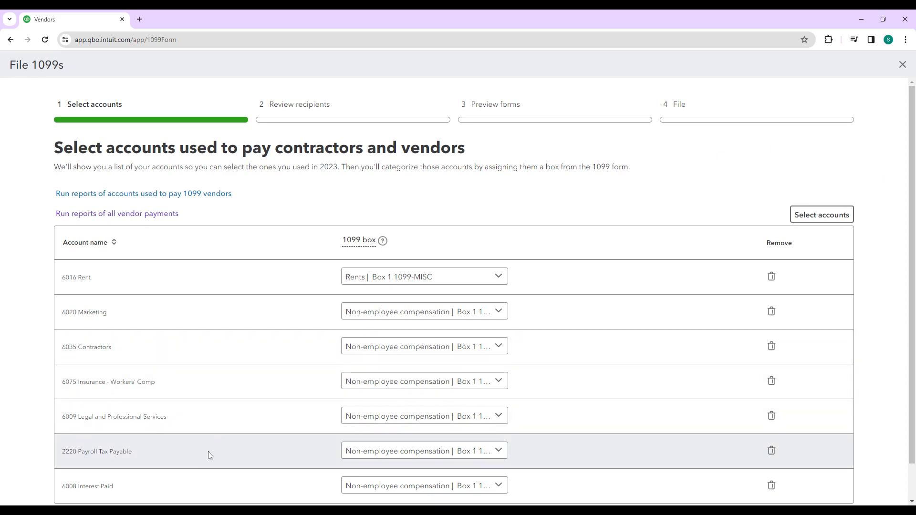
Step: Remove 2220 Payroll Tax Payable from the 1099 accounts and check the 1099 box choices for 6016 Rent and 6020 Marketing
left_click(772, 451)
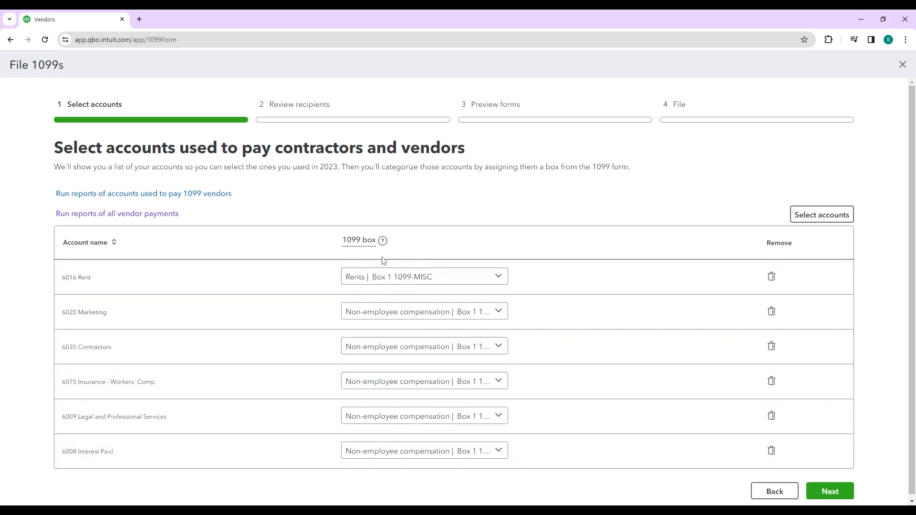
left_click(371, 282)
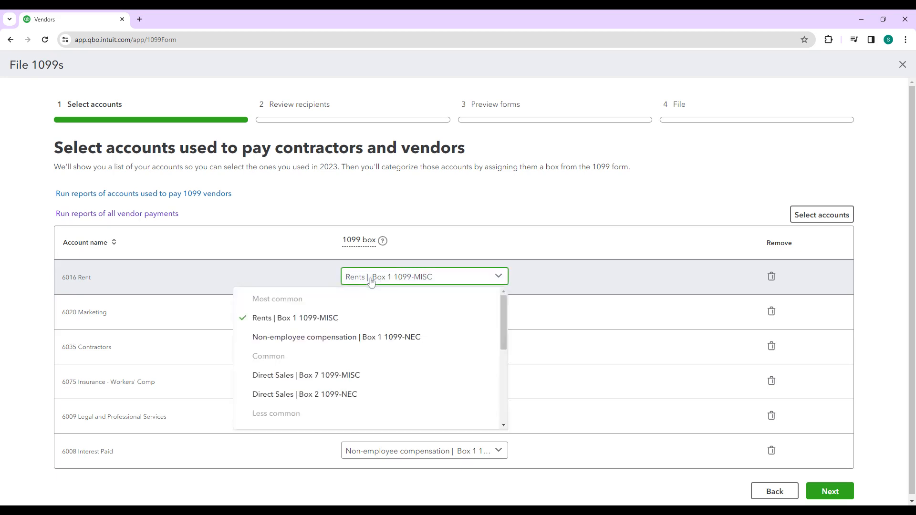
left_click(371, 282)
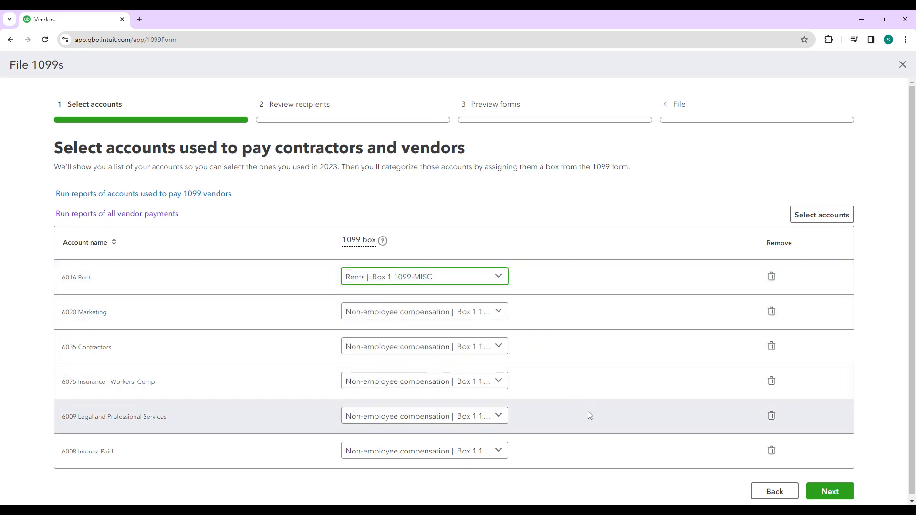
left_click(484, 312)
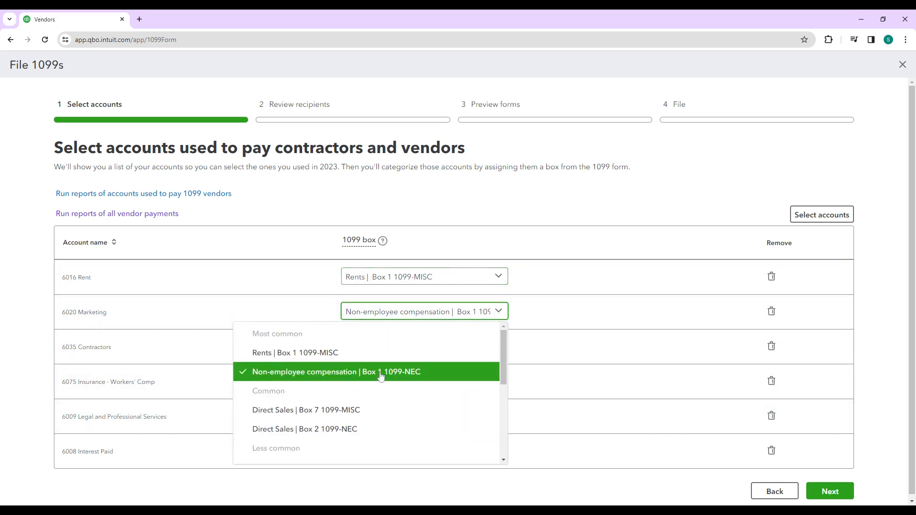
left_click(615, 316)
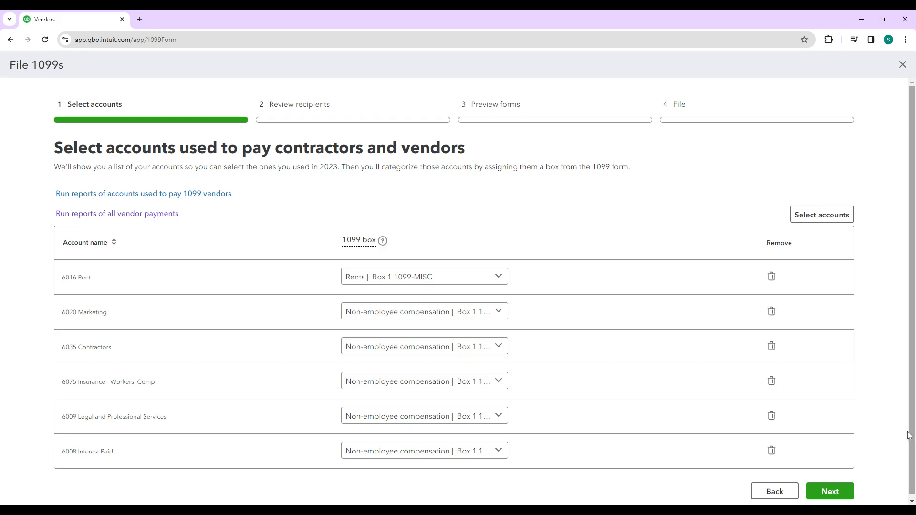
Step: Look at the chart of accounts available to add without adding any, and continue to the recipient review
left_click(820, 214)
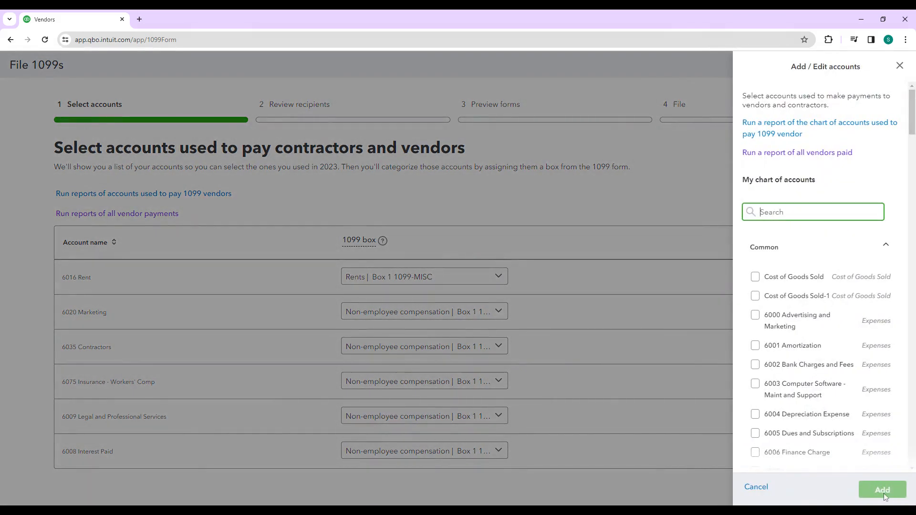
left_click(758, 489)
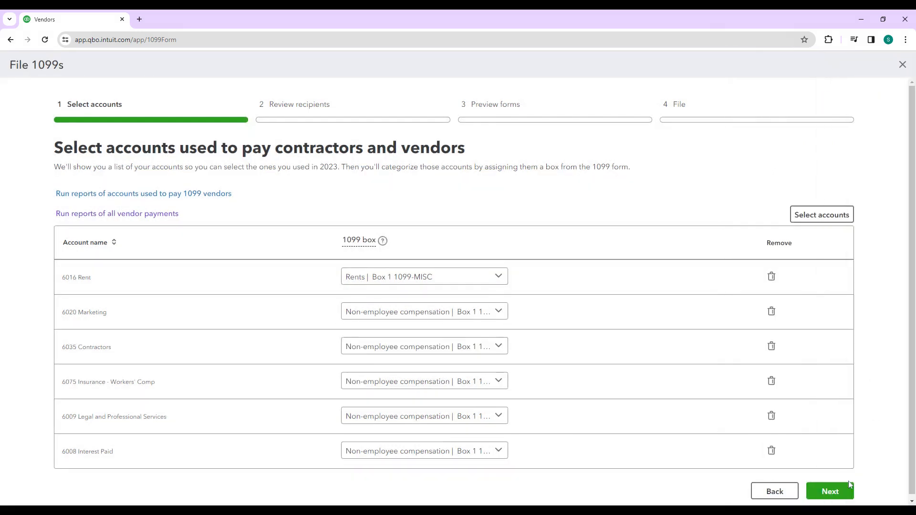
left_click(848, 494)
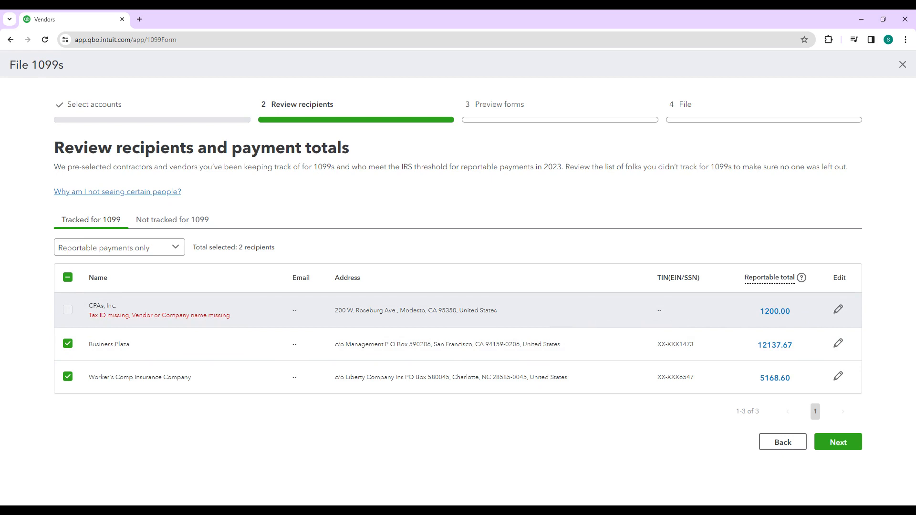
Step: Save recipient CPAs, Inc. as a Business contractor with an employer identification number, reusing its display name as the business name
left_click(838, 310)
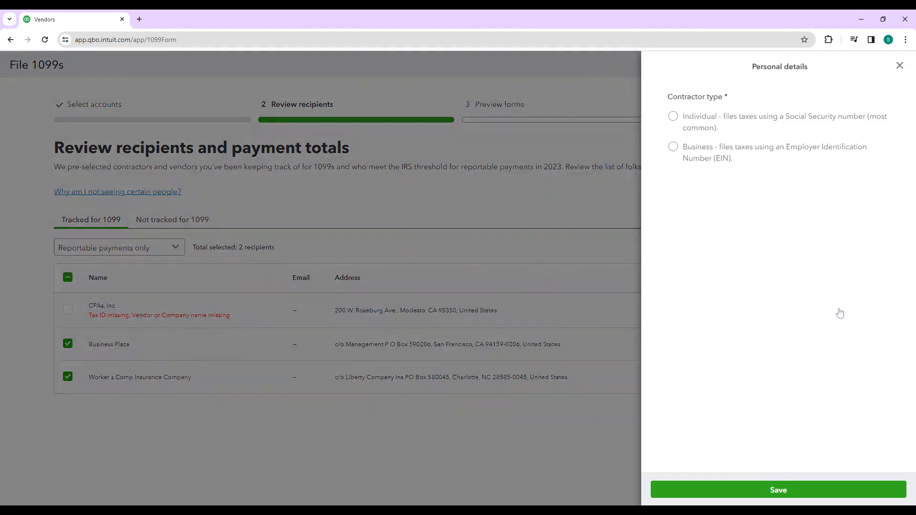
left_click(747, 158)
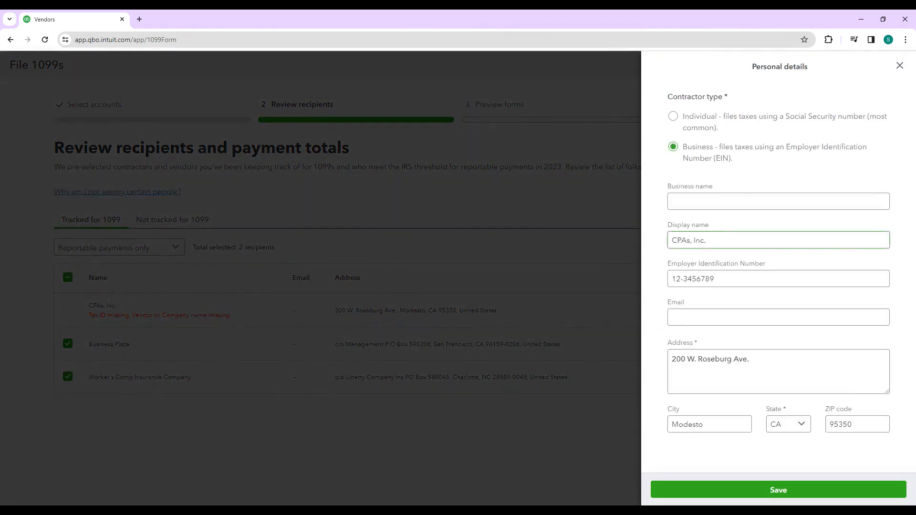
left_click_drag(722, 241, 675, 229)
key("ctrl+c")
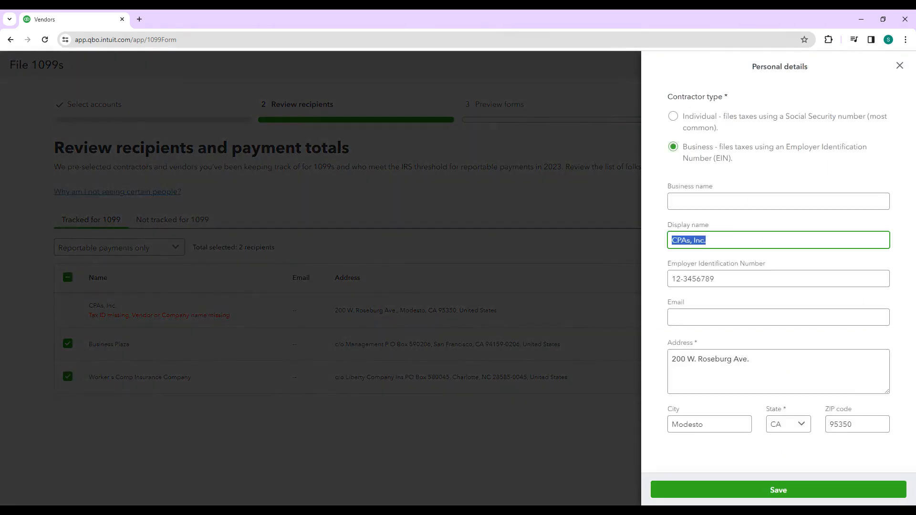
left_click(701, 201)
key("ctrl+v")
left_click(777, 491)
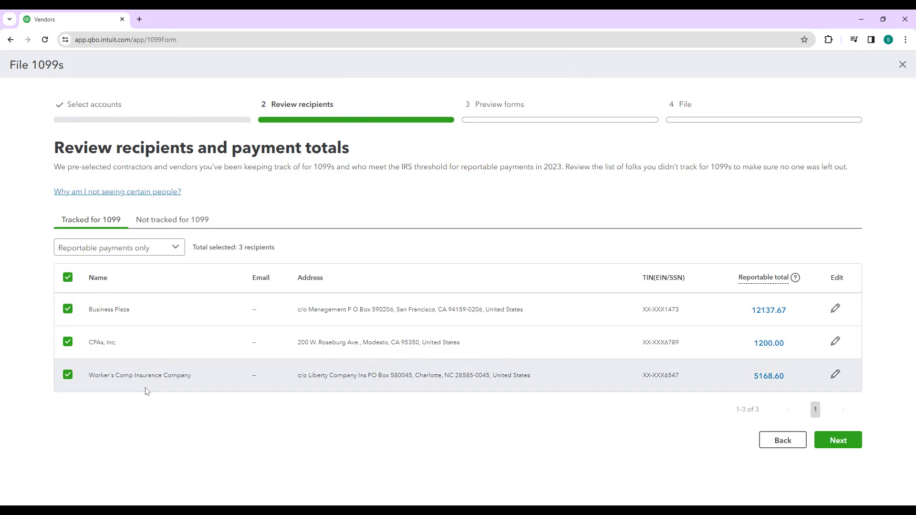
Step: Review the vendors not tracked for 1099 and return to the tracked recipients
left_click(68, 377)
left_click(182, 227)
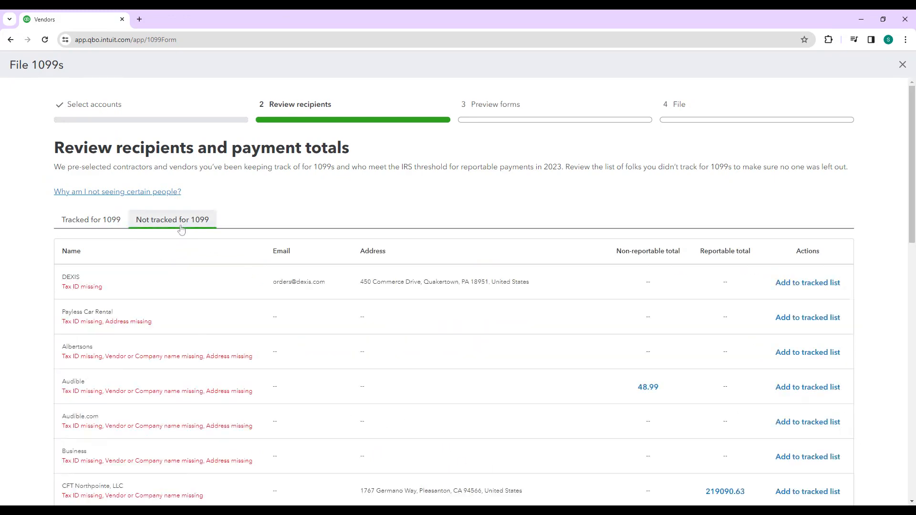
scroll(245, 435, "down", 3)
scroll(215, 358, "up", 3)
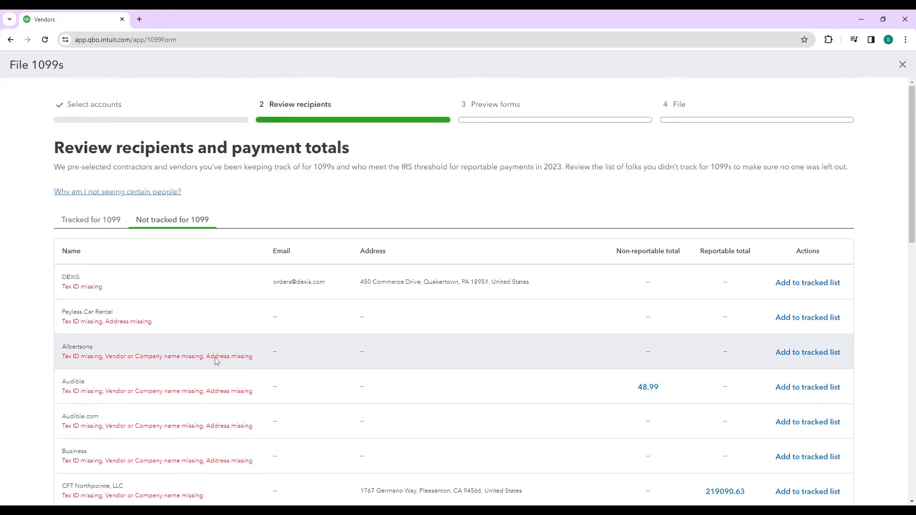
left_click(107, 226)
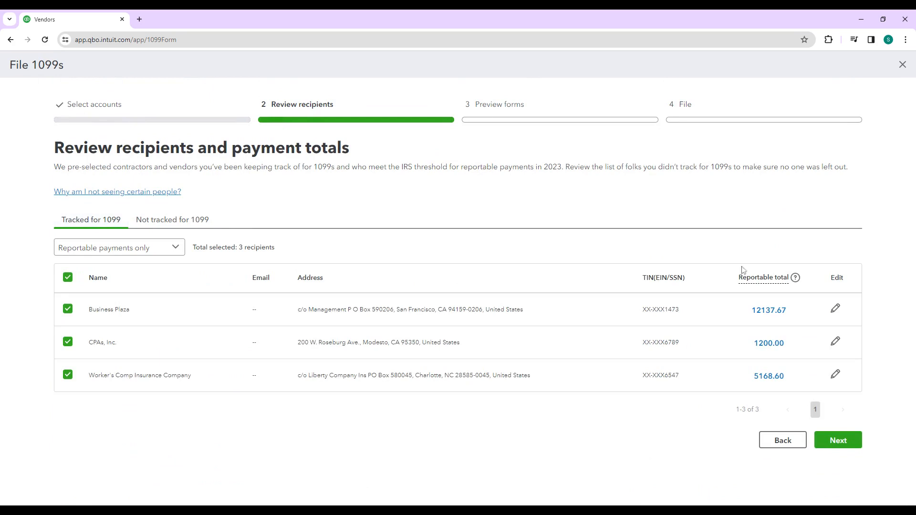
Step: Exclude Worker's Comp Insurance Company from the 1099 recipients and view the finished 1099-MISC and 1099-NEC form lists
mouse_move(784, 262)
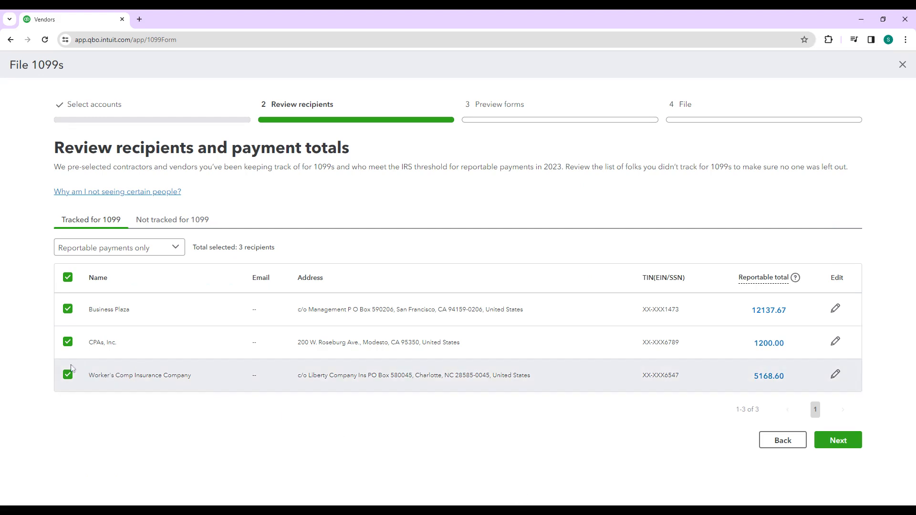
left_click(70, 378)
left_click(856, 447)
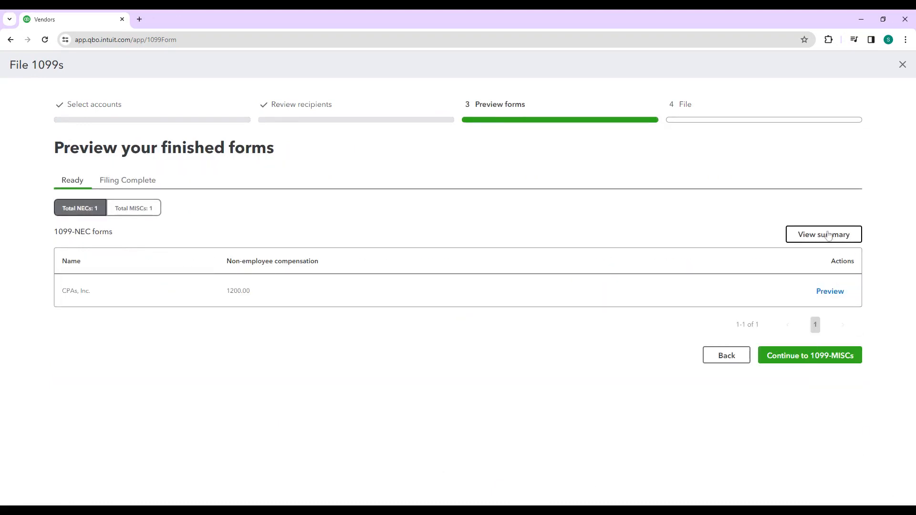
left_click(133, 210)
left_click(94, 210)
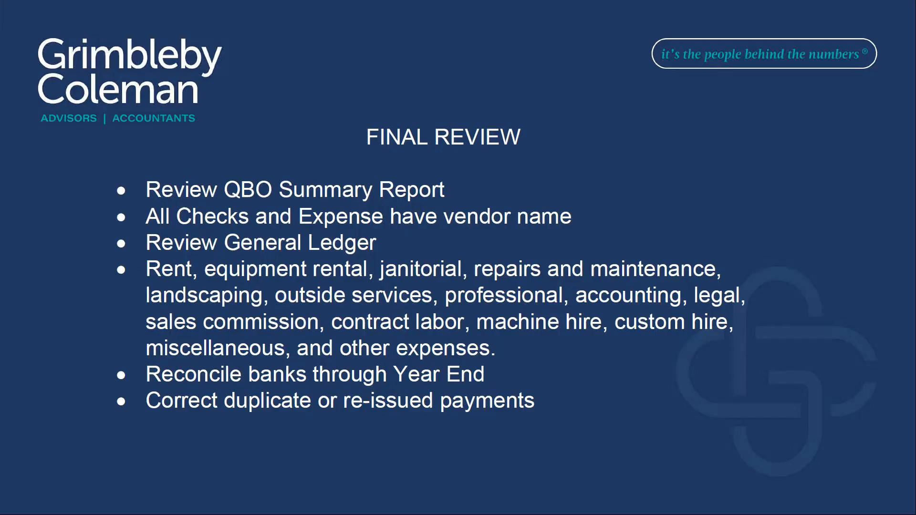